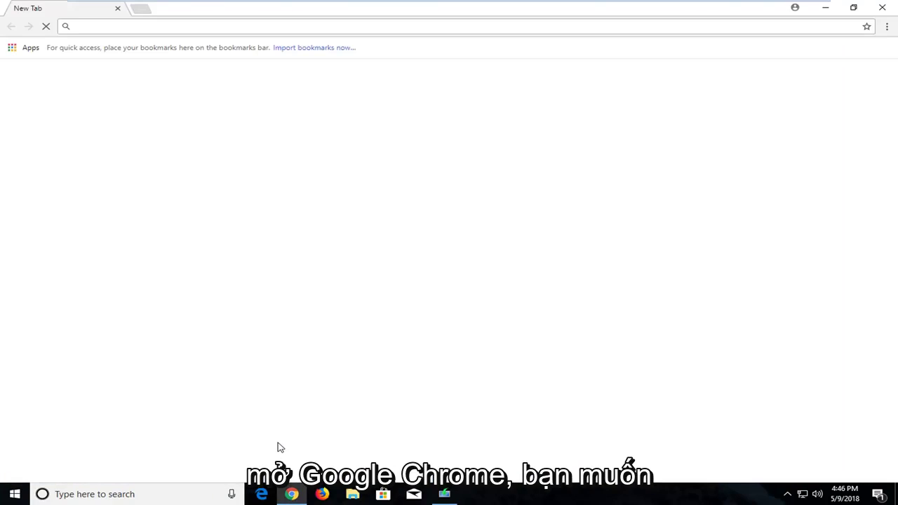
- Load google.com and enter 'realtek high definition audio codecs' in the search box
{"action": "type", "text": "google.com"}
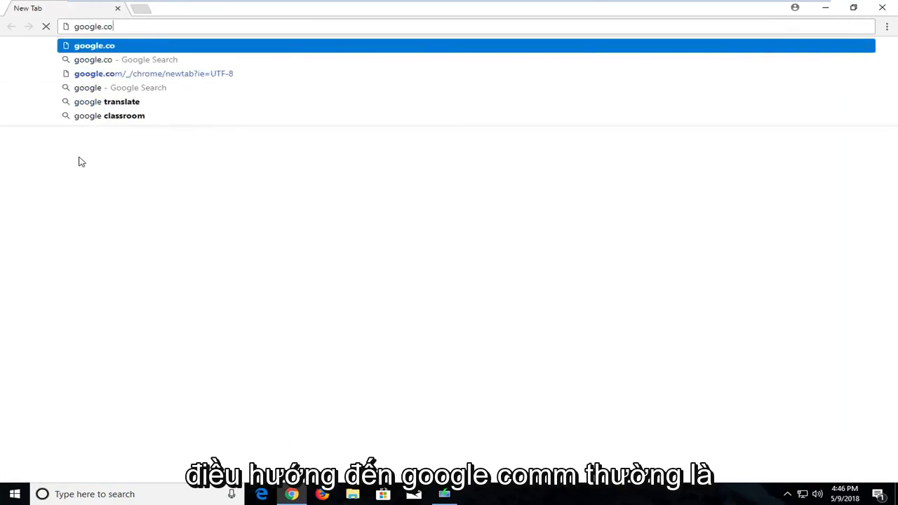
{"action": "key", "text": "Return"}
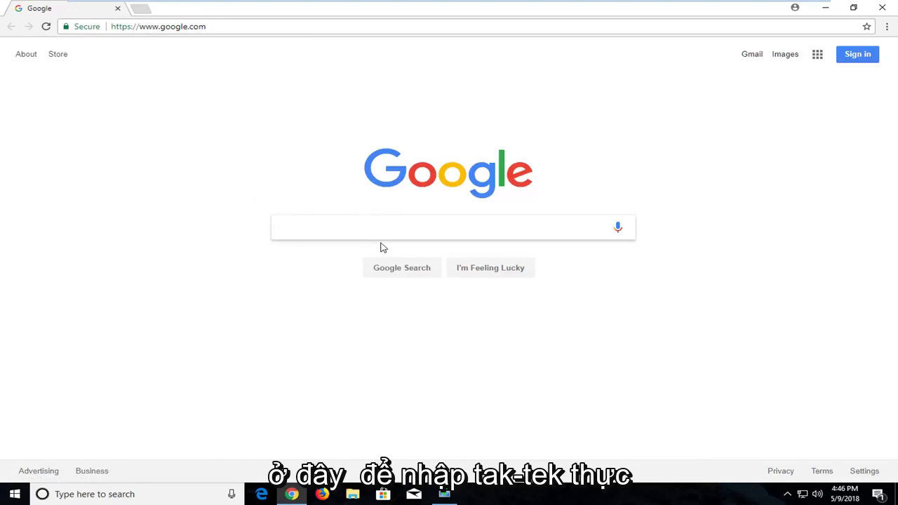
{"action": "type", "text": "real"}
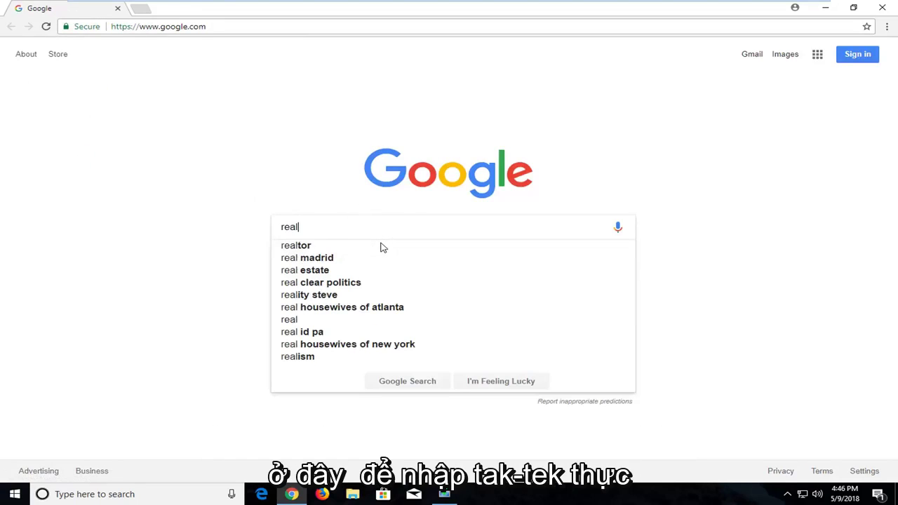
{"action": "type", "text": "tek"}
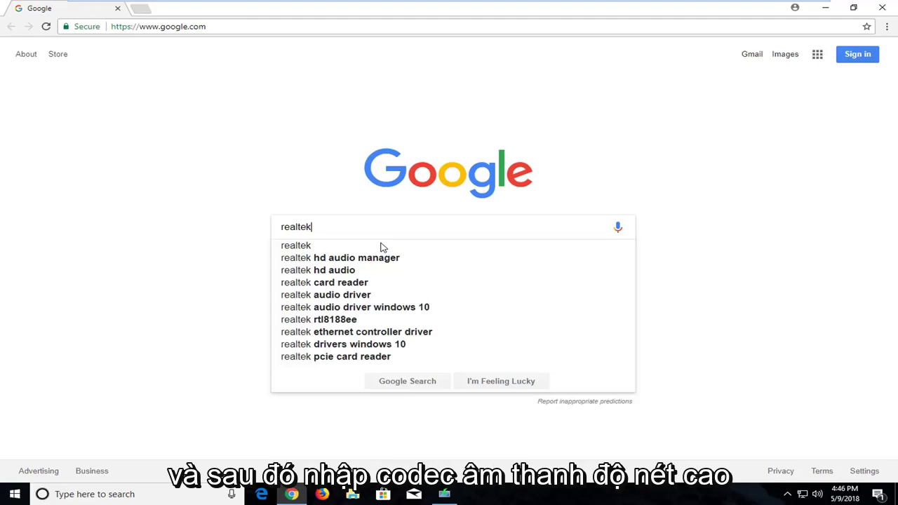
{"action": "type", "text": " hig"}
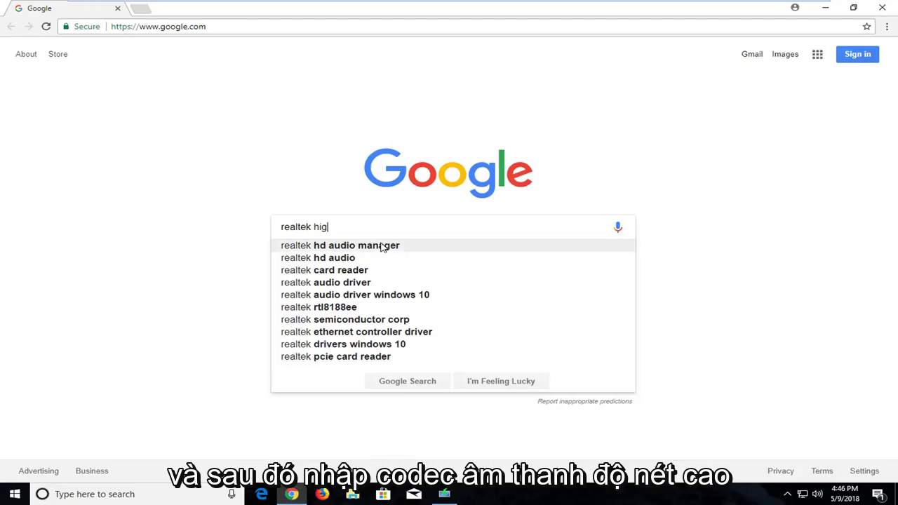
{"action": "type", "text": "h definition audio coe"}
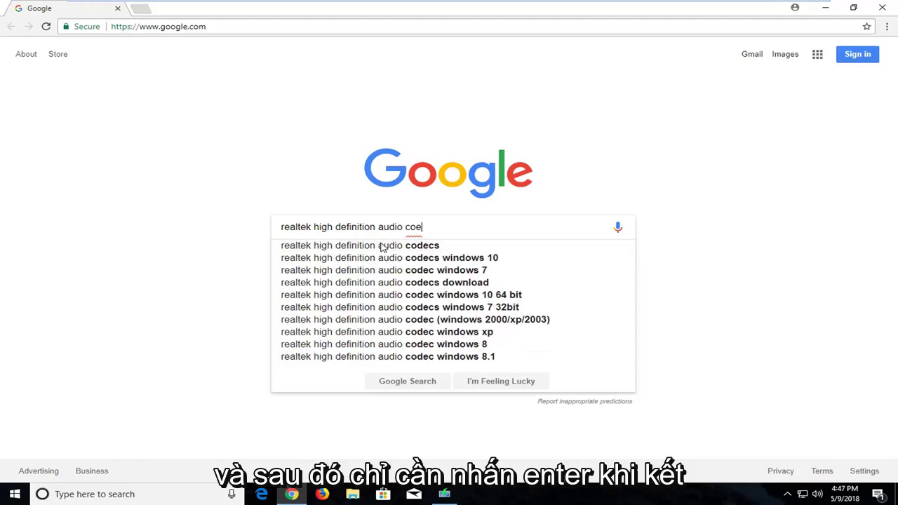
{"action": "key", "text": "BackSpace"}
- Search for 'realtek high definition audio codecs' and open the High Definition Audio Codecs (Software) - Realtek result
{"action": "type", "text": "dec"}
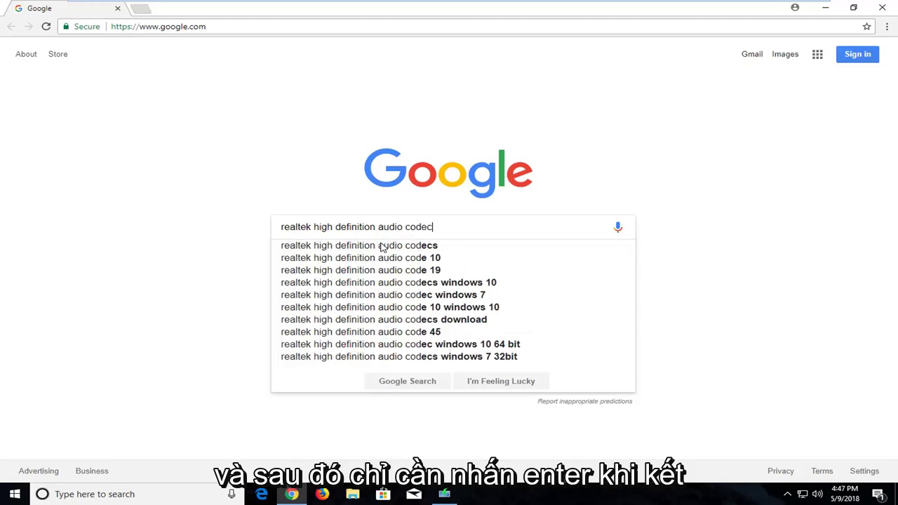
{"action": "type", "text": "s"}
{"action": "key", "text": "Return"}
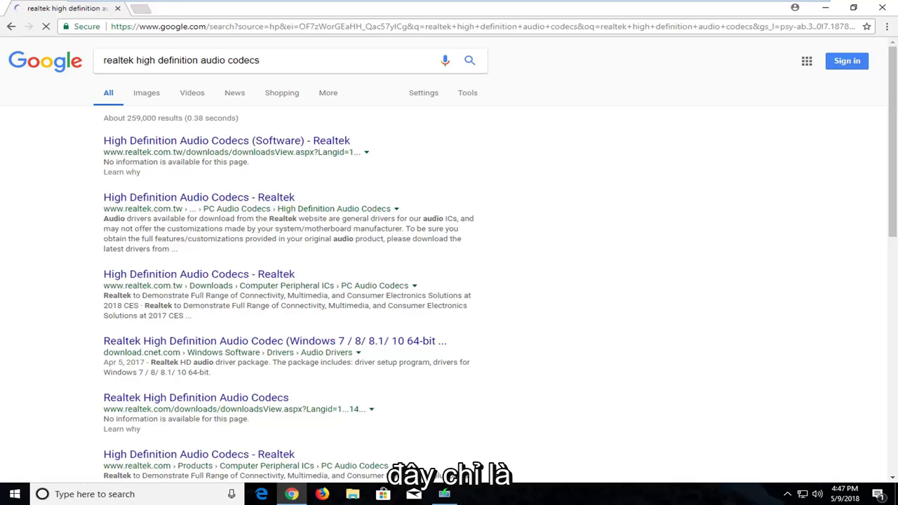
{"action": "left_click", "coordinate": [220, 143]}
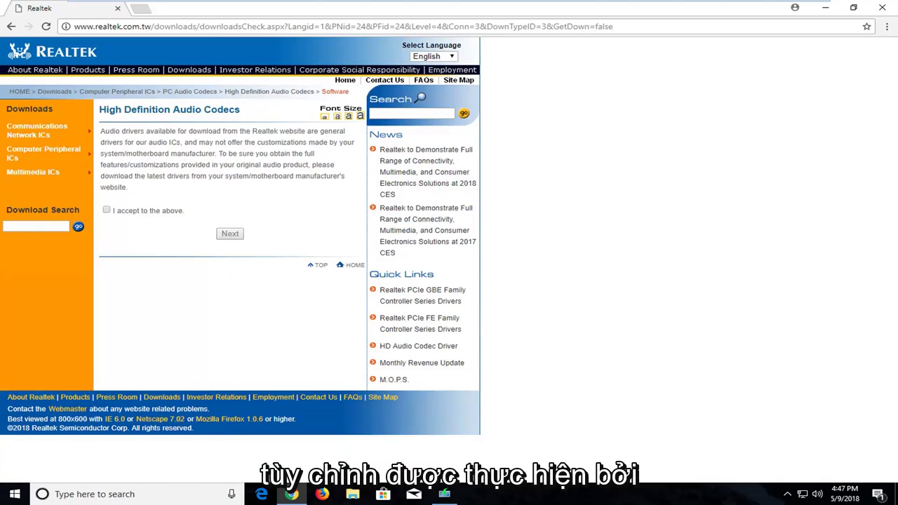
- Tick 'I accept to the above' and continue to the Drivers & Utilities table
{"action": "left_click", "coordinate": [108, 212]}
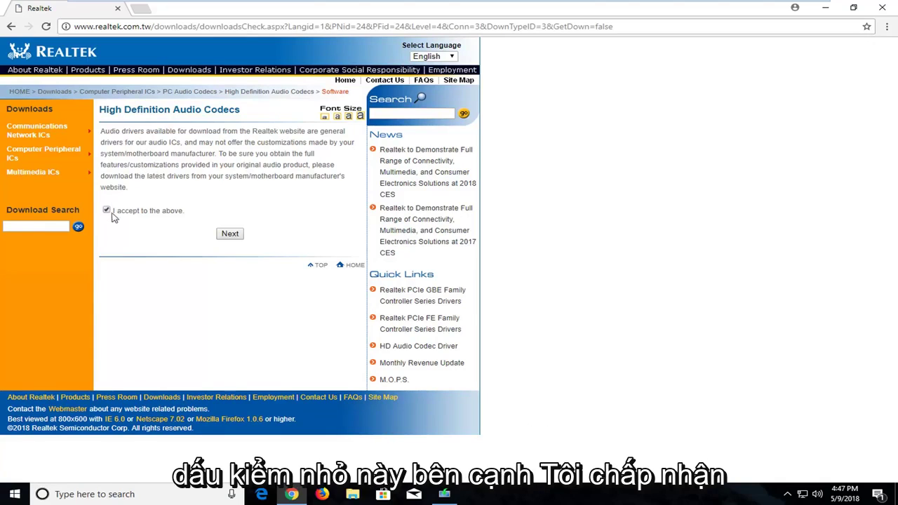
{"action": "left_click", "coordinate": [226, 237]}
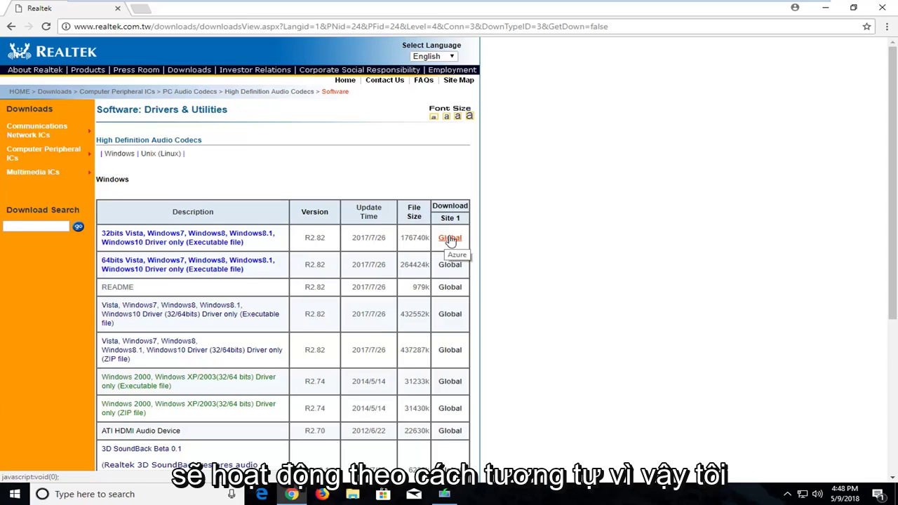
- Download the 32-bit Vista/Windows 7/8/8.1/10 driver executable via its Global link
{"action": "left_click", "coordinate": [450, 240]}
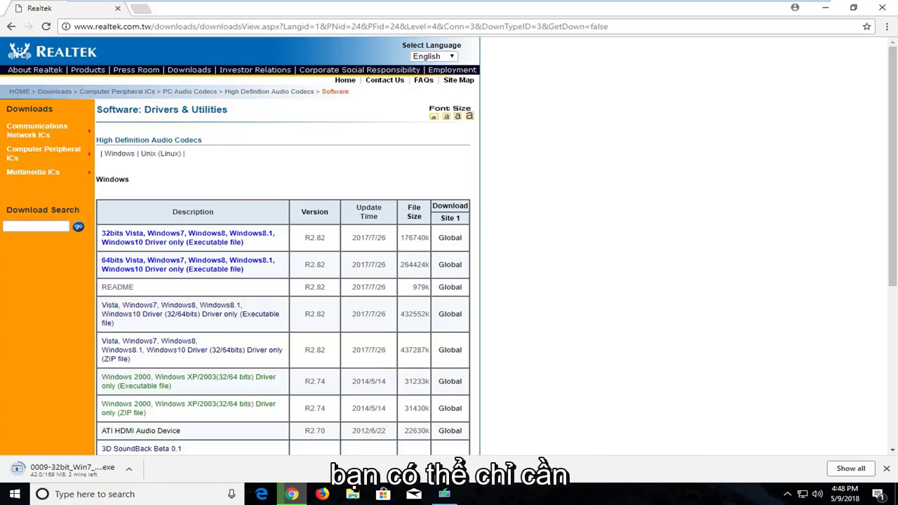
- Open the System About page from the Start button menu and scroll to System type to confirm 32-bit
{"action": "right_click", "coordinate": [13, 497]}
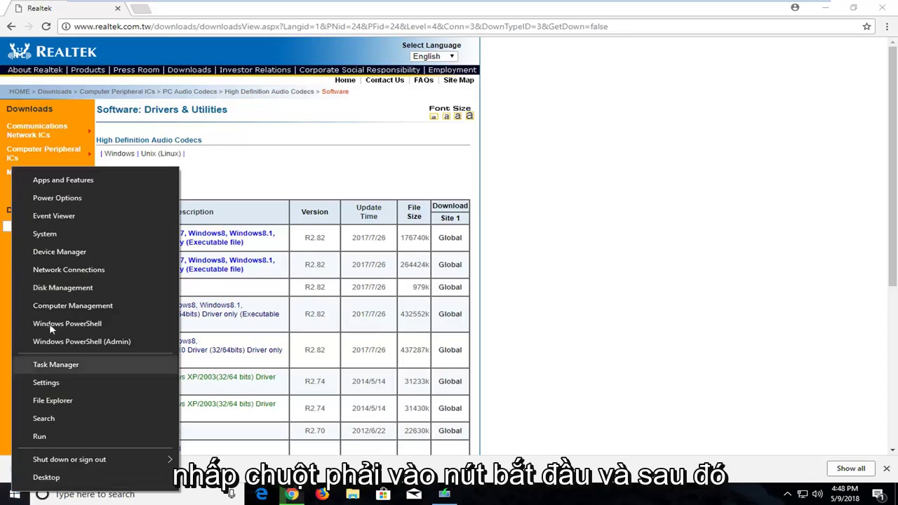
{"action": "left_click", "coordinate": [61, 236]}
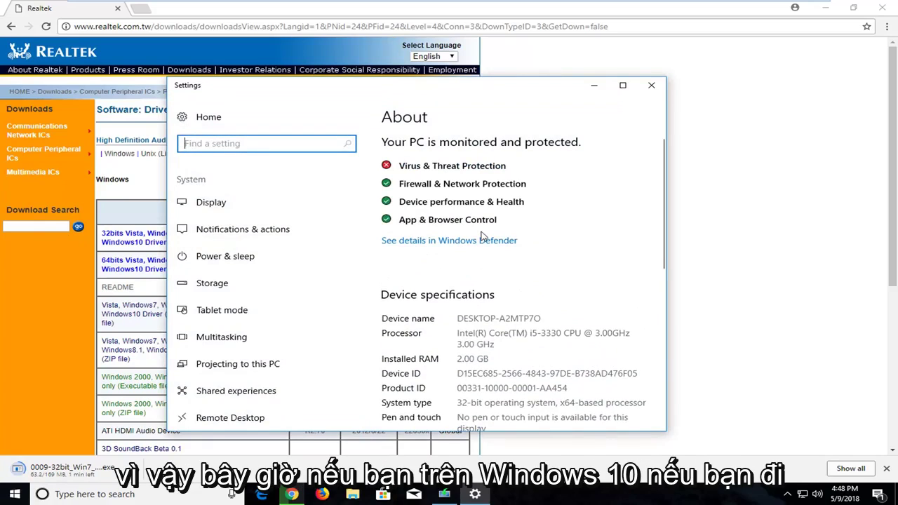
{"action": "scroll", "coordinate": [481, 239], "scroll_direction": "down", "scroll_amount": 1}
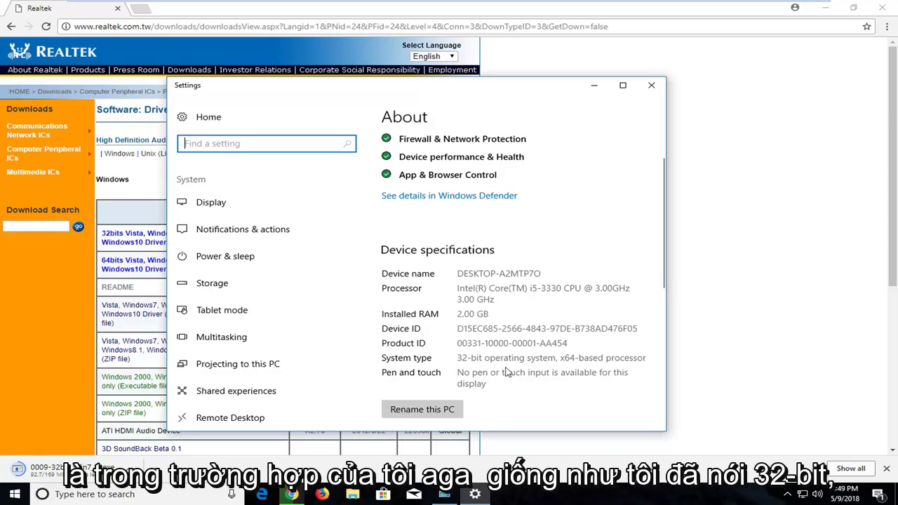
- Close Settings, launch 0009-32bit_Win7_Win8_Win81_Win10_R282.exe from the download bar, and re-maximize Chrome
{"action": "left_click", "coordinate": [652, 85]}
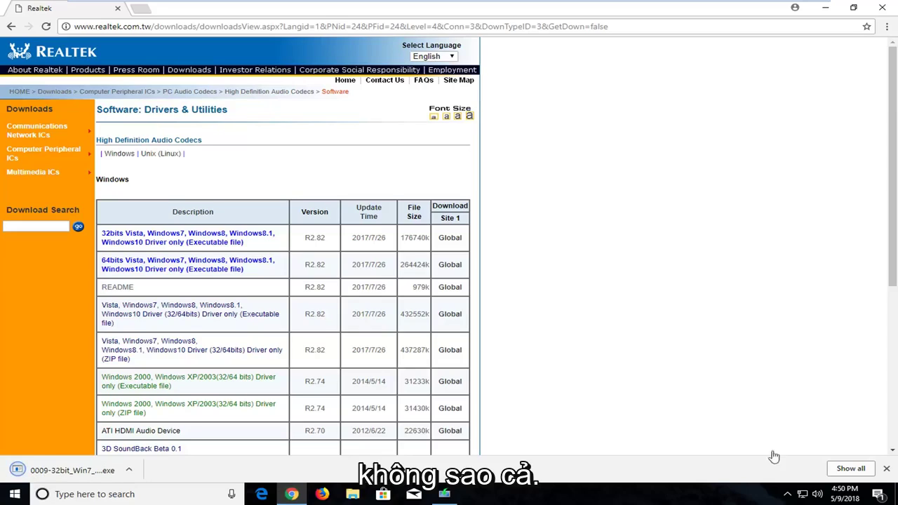
{"action": "left_click", "coordinate": [105, 473]}
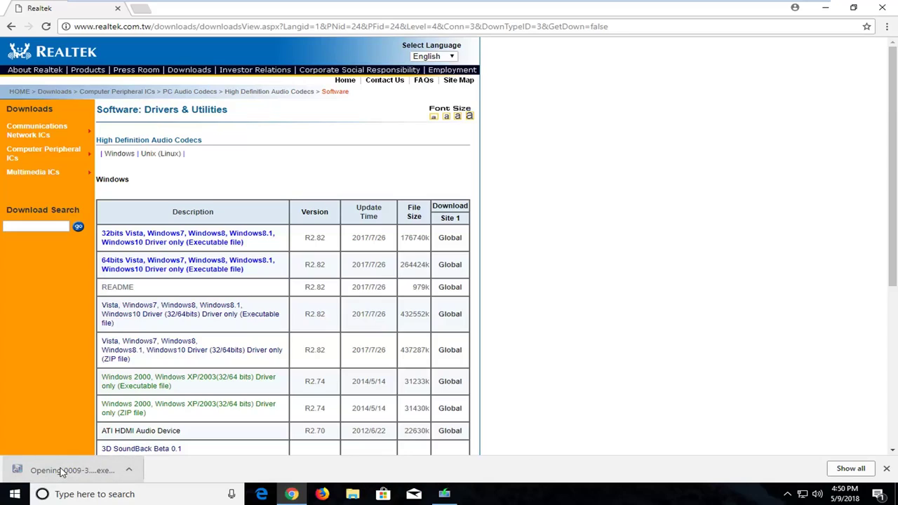
{"action": "double_click", "coordinate": [727, 18]}
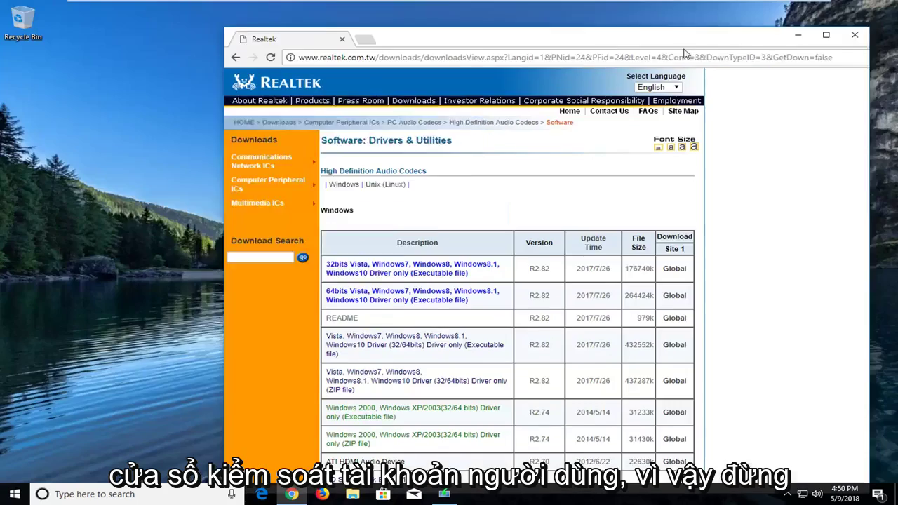
{"action": "left_click_drag", "start_coordinate": [684, 37], "coordinate": [584, 32]}
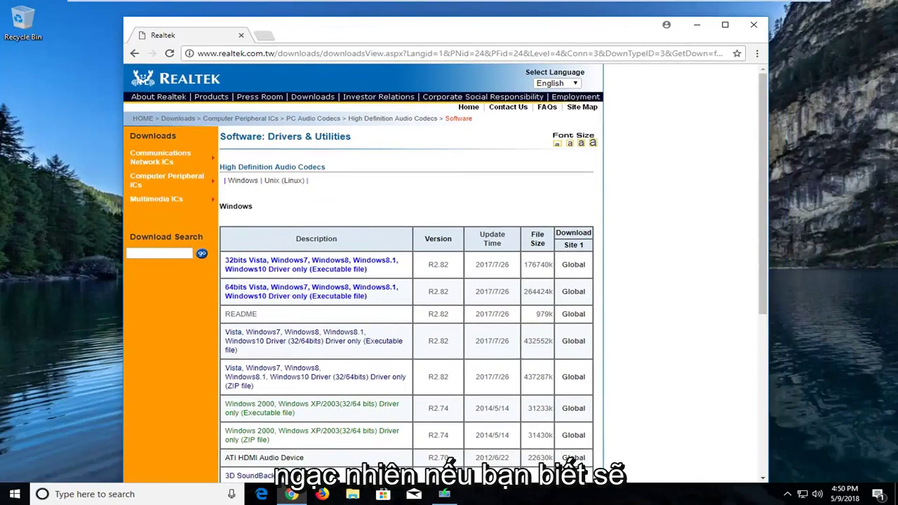
{"action": "left_click", "coordinate": [725, 25]}
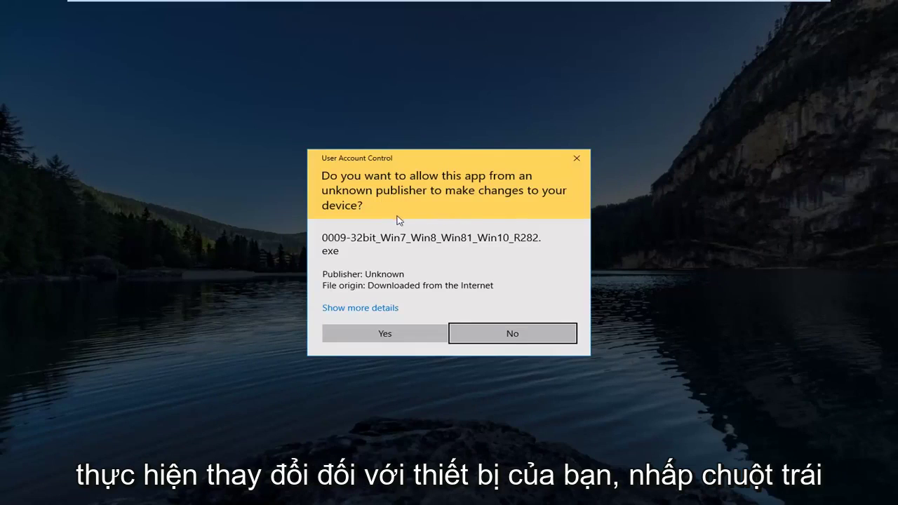
- Allow the unknown-publisher driver installer in the User Account Control prompt
{"action": "left_click", "coordinate": [353, 334]}
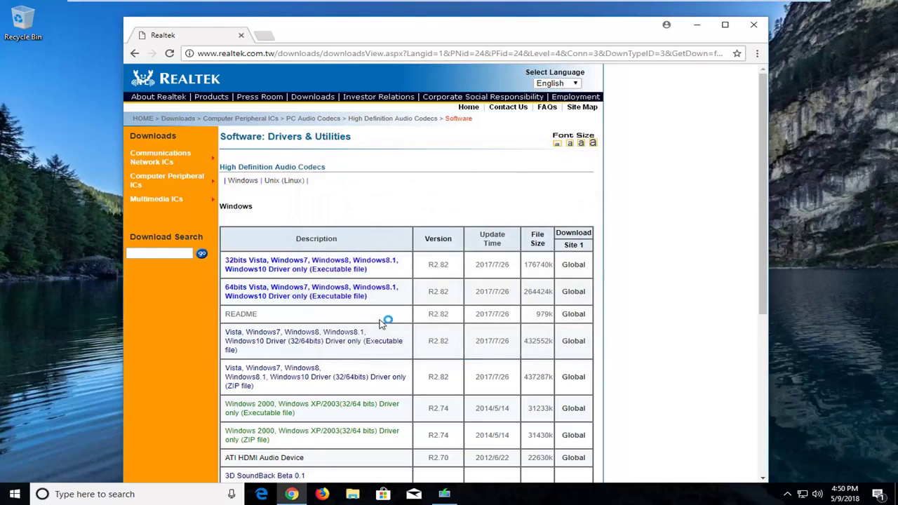
- Minimize Chrome to reveal the InstallShield wizard and start the R2.82 driver installation
{"action": "left_click", "coordinate": [699, 28]}
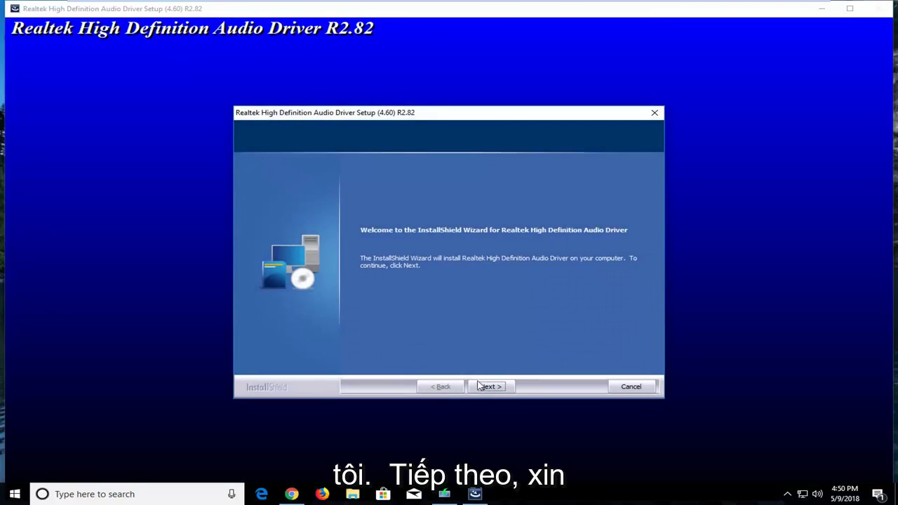
{"action": "left_click", "coordinate": [493, 387]}
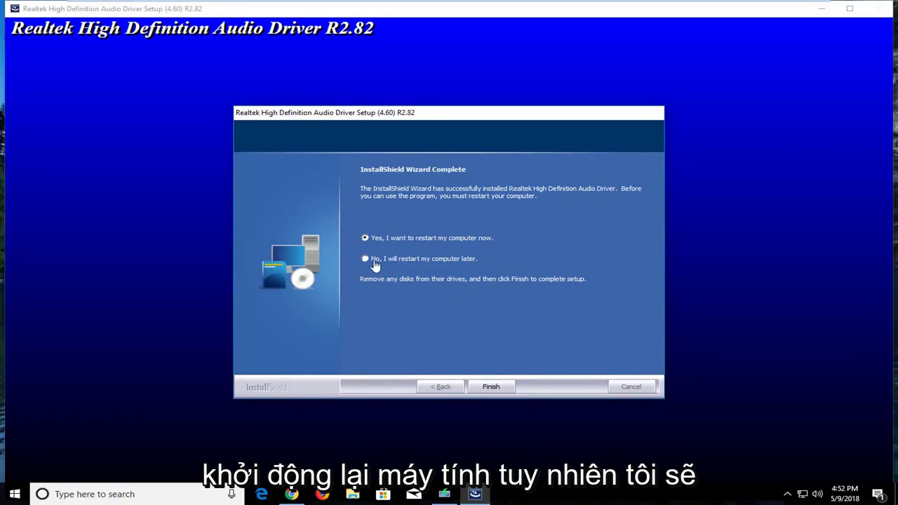
- Finish the Realtek InstallShield wizard, deferring the restart
{"action": "left_click", "coordinate": [488, 388]}
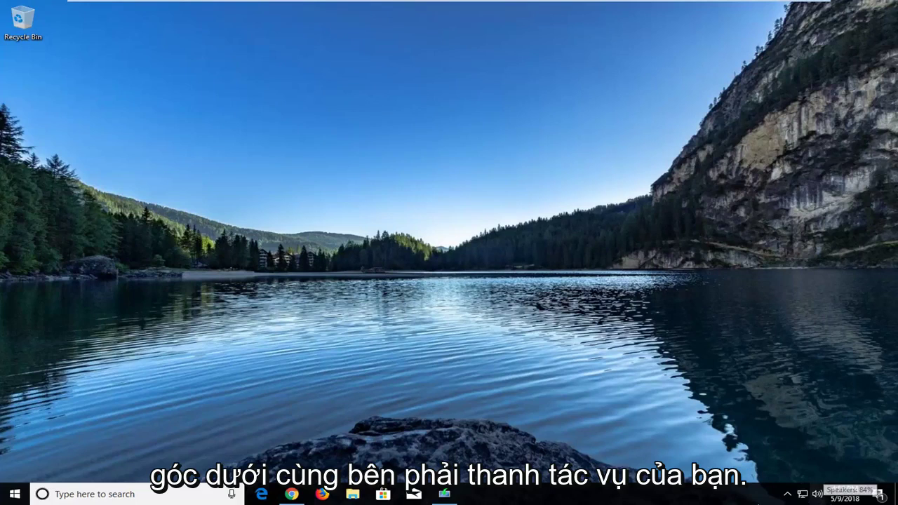
{"action": "right_click", "coordinate": [819, 496]}
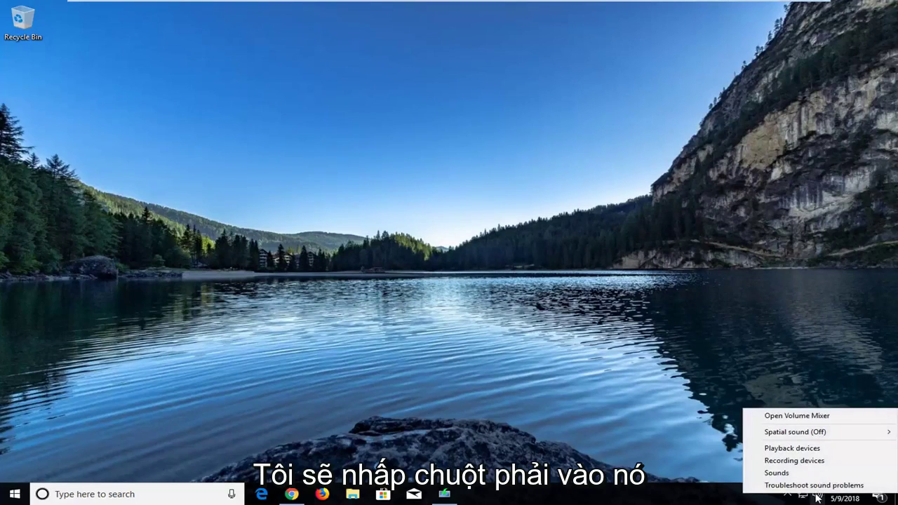
{"action": "left_click", "coordinate": [781, 463]}
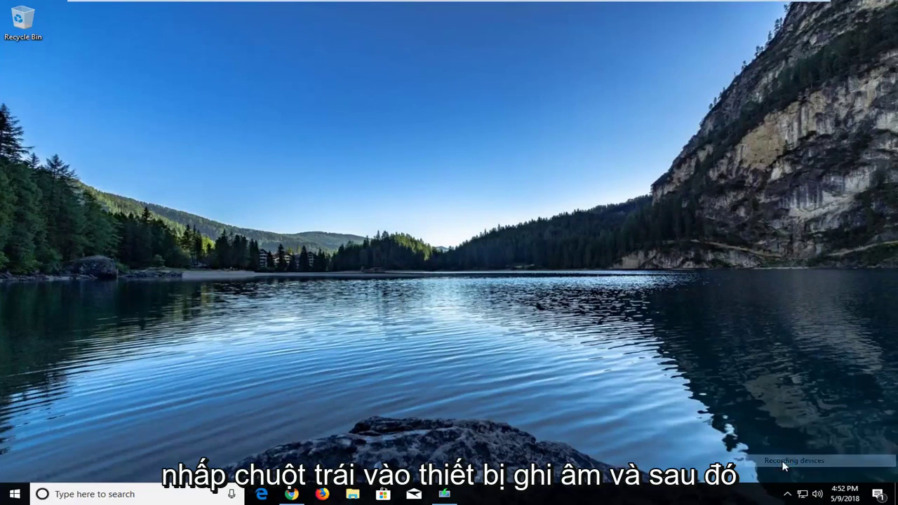
{"action": "left_click_drag", "start_coordinate": [199, 62], "coordinate": [348, 69]}
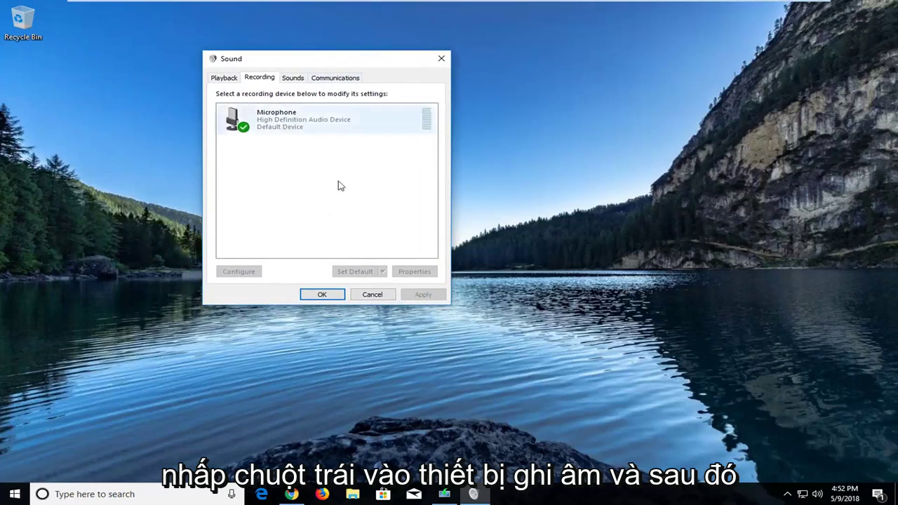
{"action": "right_click", "coordinate": [343, 158]}
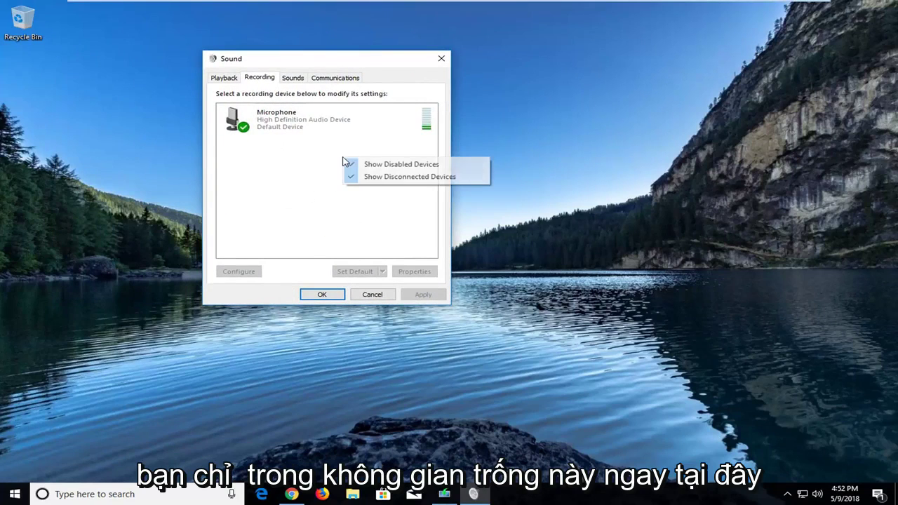
{"action": "left_click", "coordinate": [255, 176]}
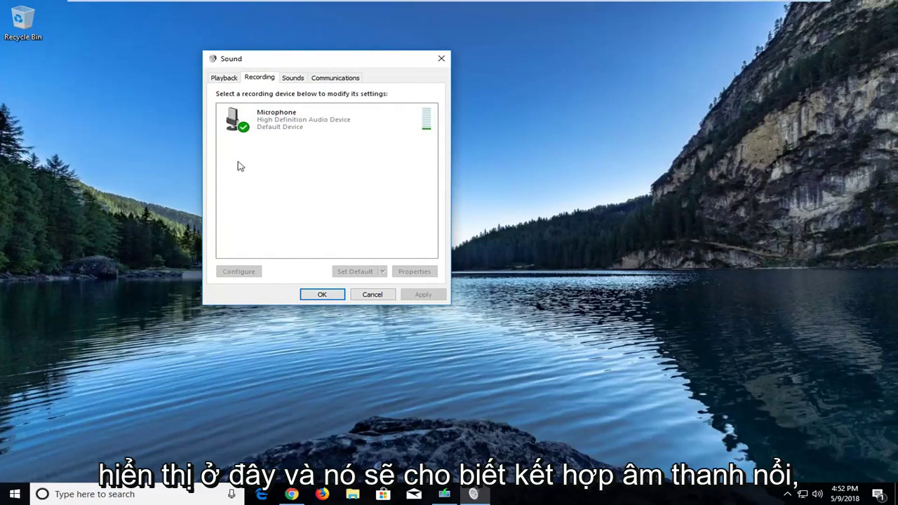
{"action": "key", "text": "Down"}
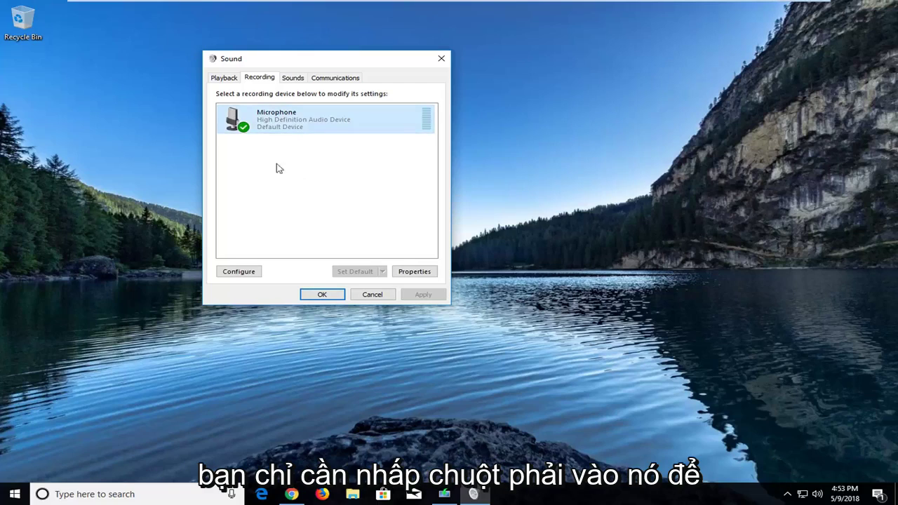
{"action": "right_click", "coordinate": [272, 114]}
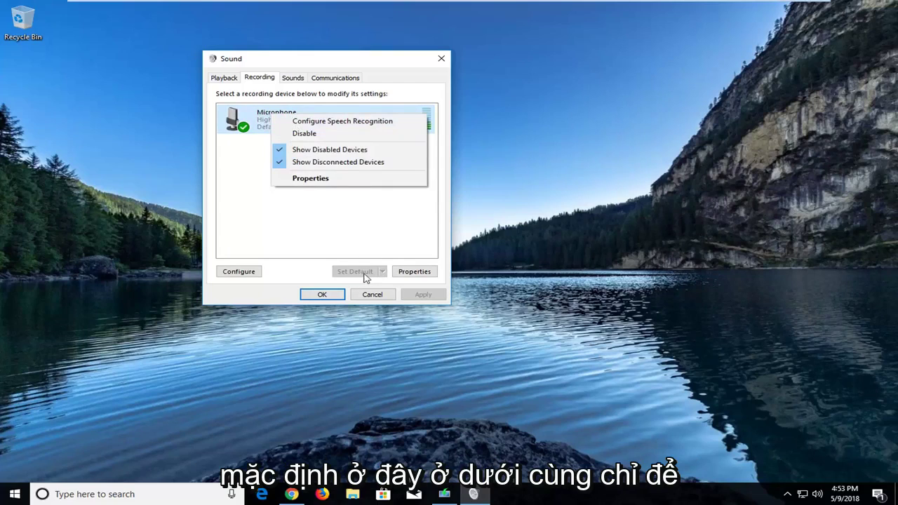
{"action": "left_click", "coordinate": [310, 239]}
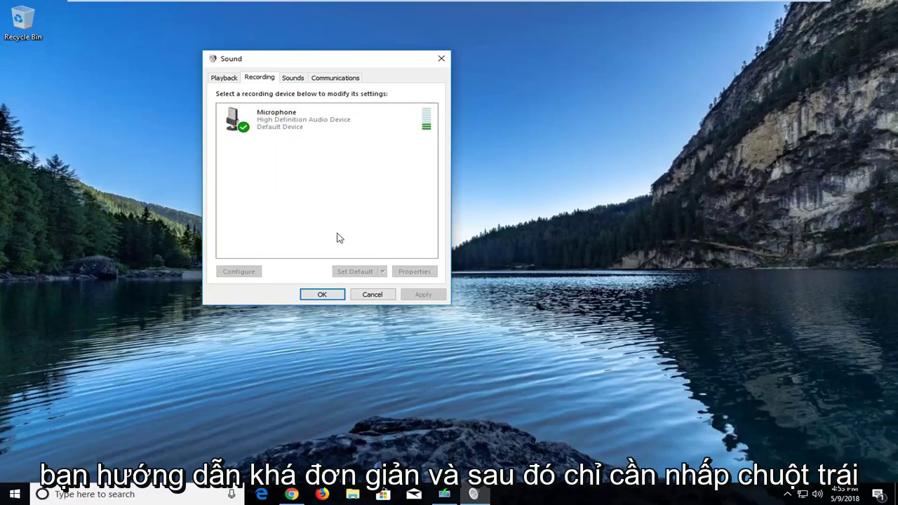
{"action": "left_click", "coordinate": [439, 62]}
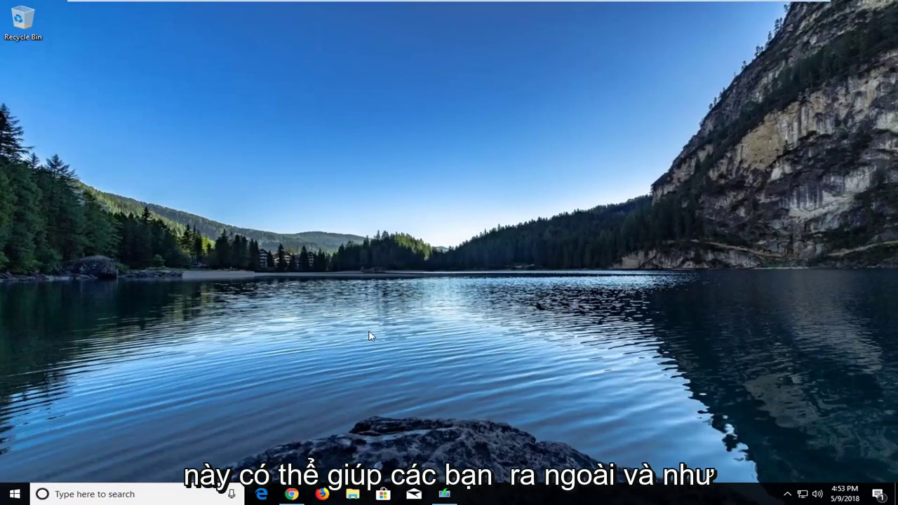